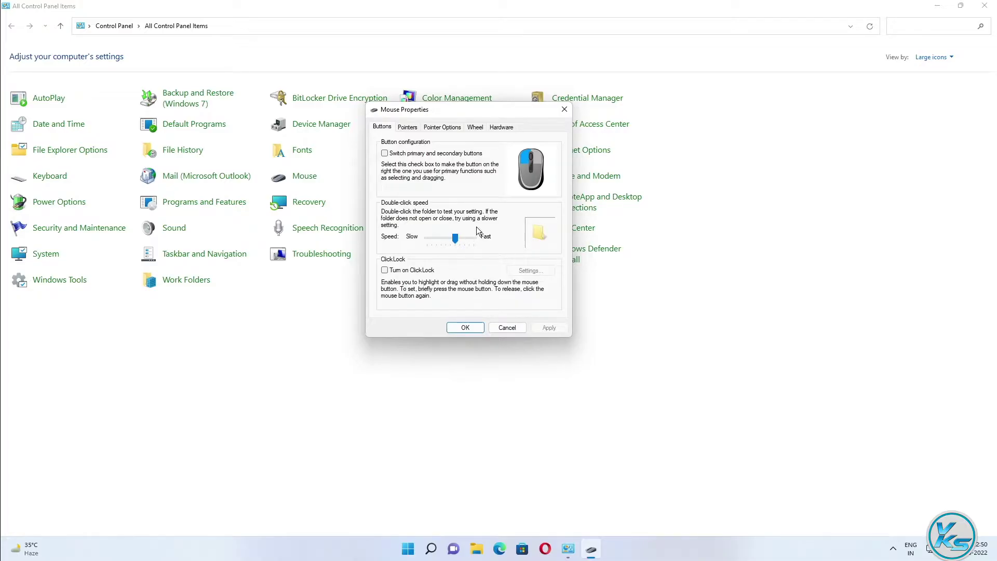
- Dismiss the Mouse Properties dialog without saving and close Control Panel
{"action": "left_click", "coordinate": [503, 327]}
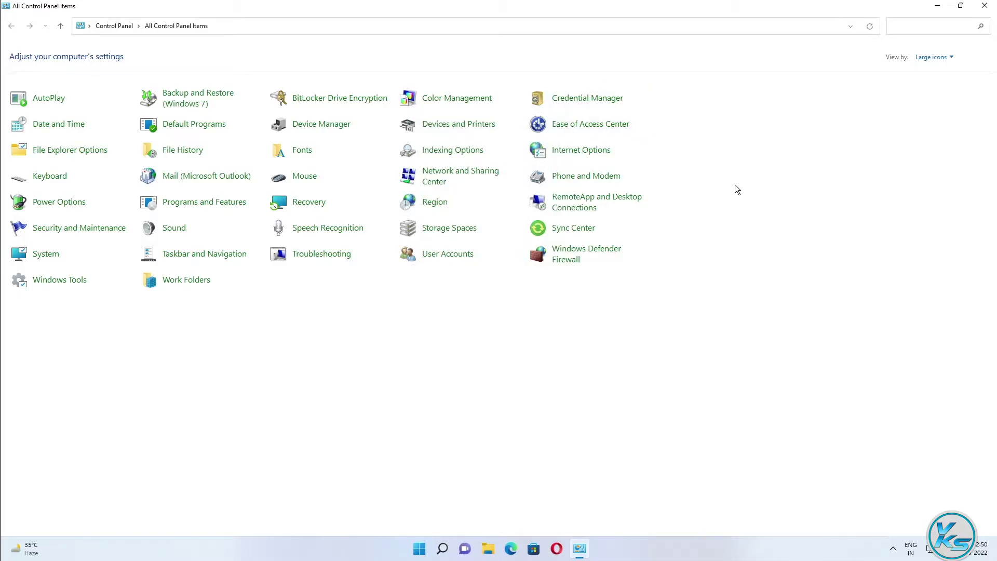
{"action": "left_click", "coordinate": [983, 6]}
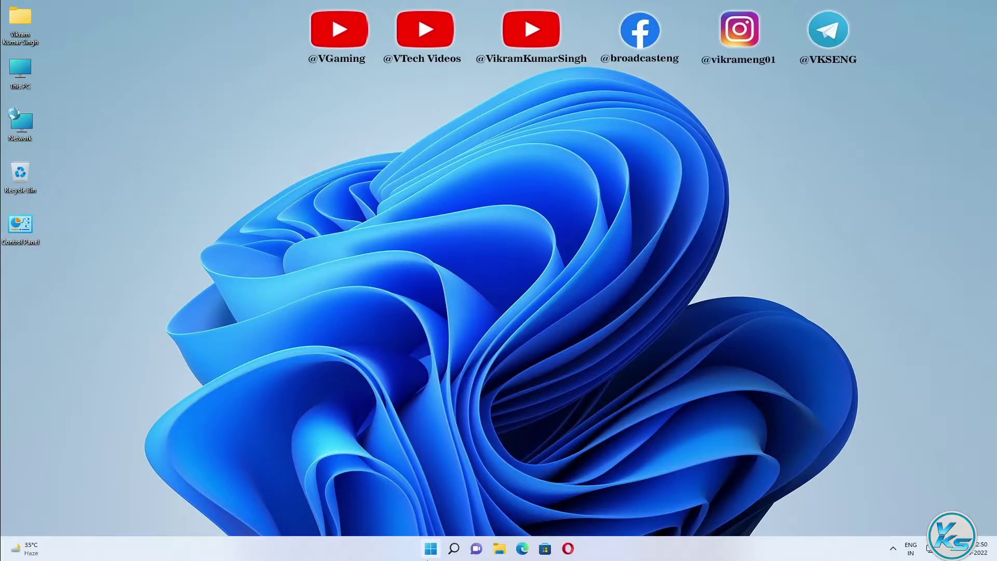
- Open Settings and reach the additional mouse settings dialog through the Accessibility mouse page and its related mouse settings
{"action": "right_click", "coordinate": [427, 558]}
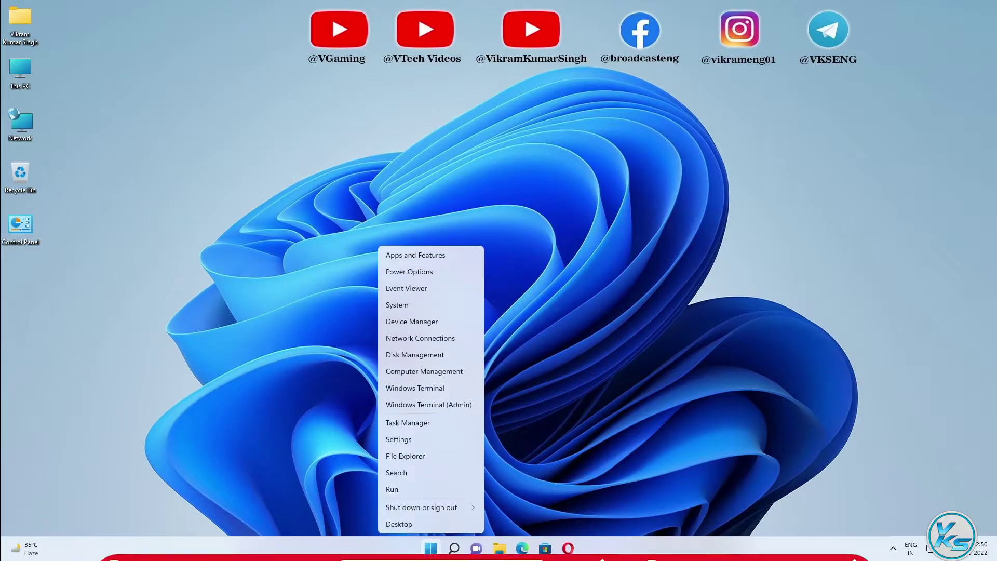
{"action": "left_click", "coordinate": [401, 442]}
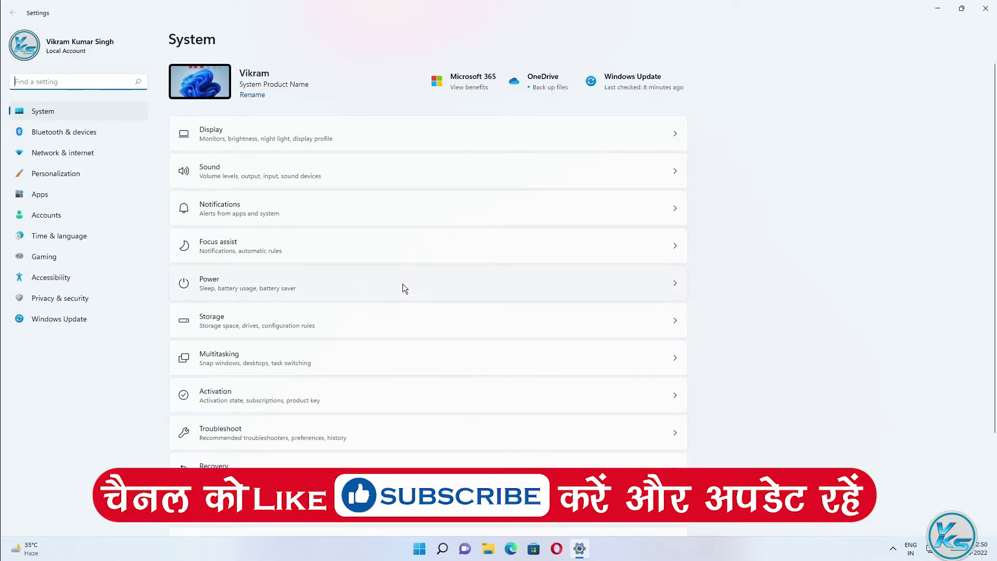
{"action": "left_click", "coordinate": [72, 281]}
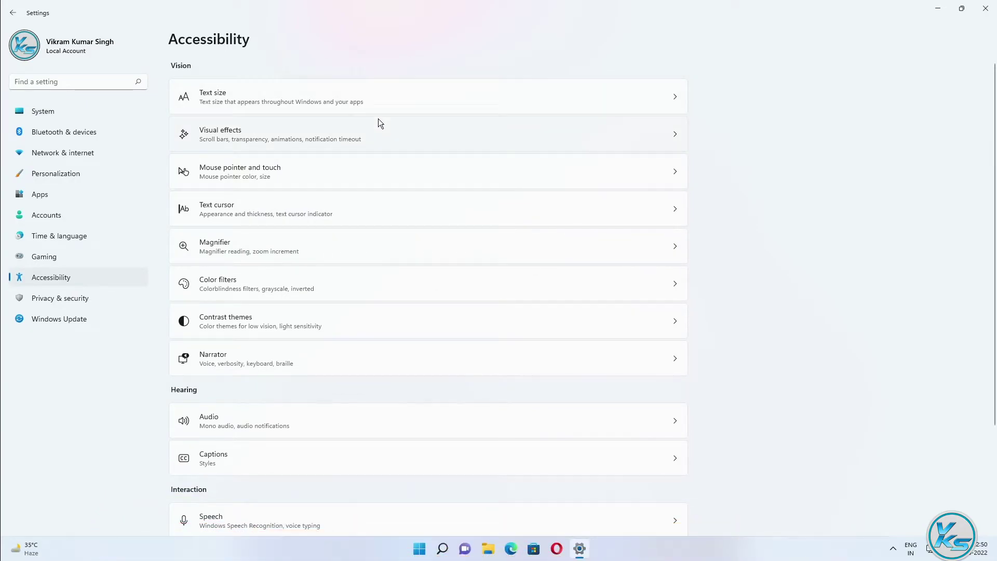
{"action": "scroll", "coordinate": [378, 119], "scroll_direction": "down", "scroll_amount": 3}
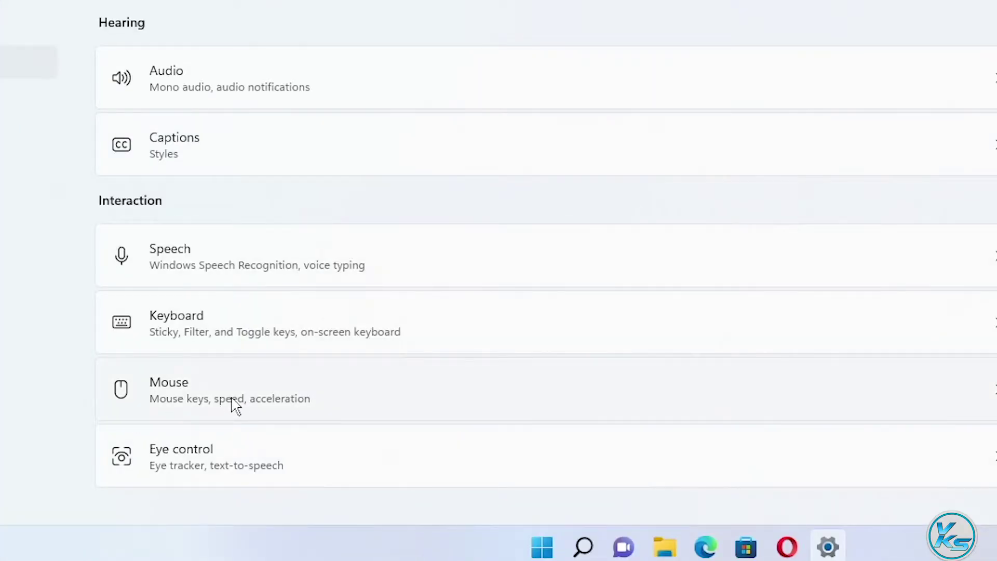
{"action": "left_click", "coordinate": [230, 403]}
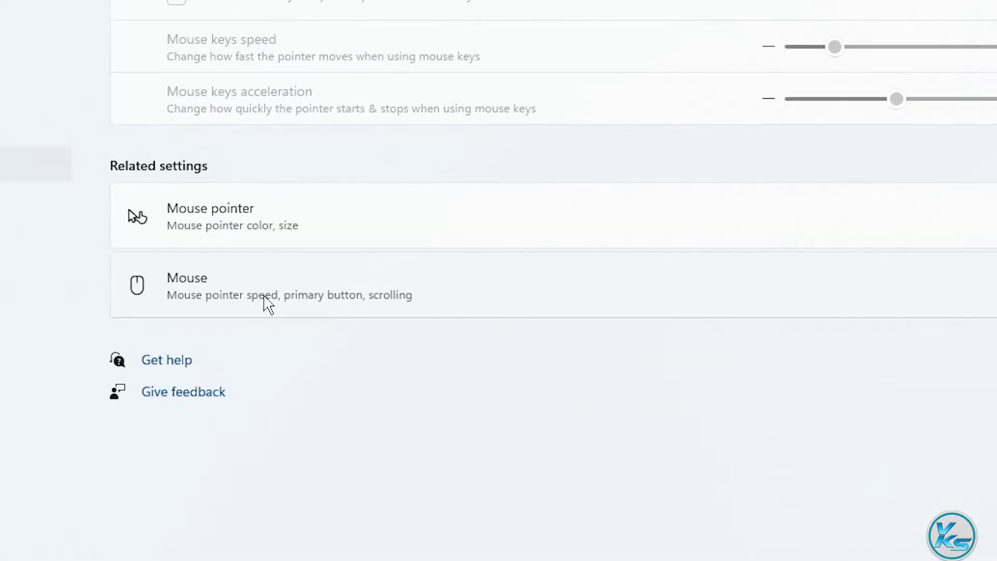
{"action": "left_click", "coordinate": [266, 304]}
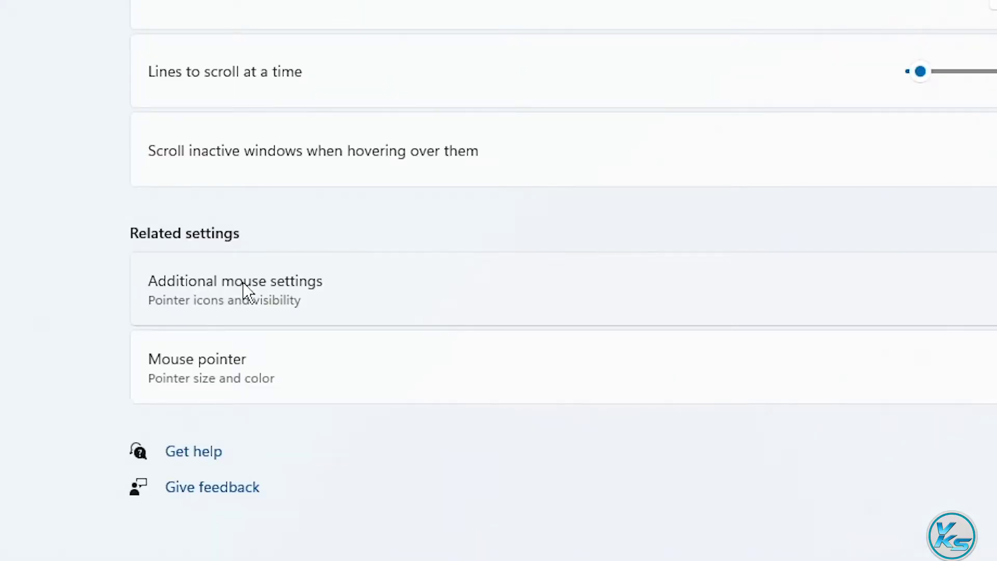
{"action": "left_click", "coordinate": [275, 284]}
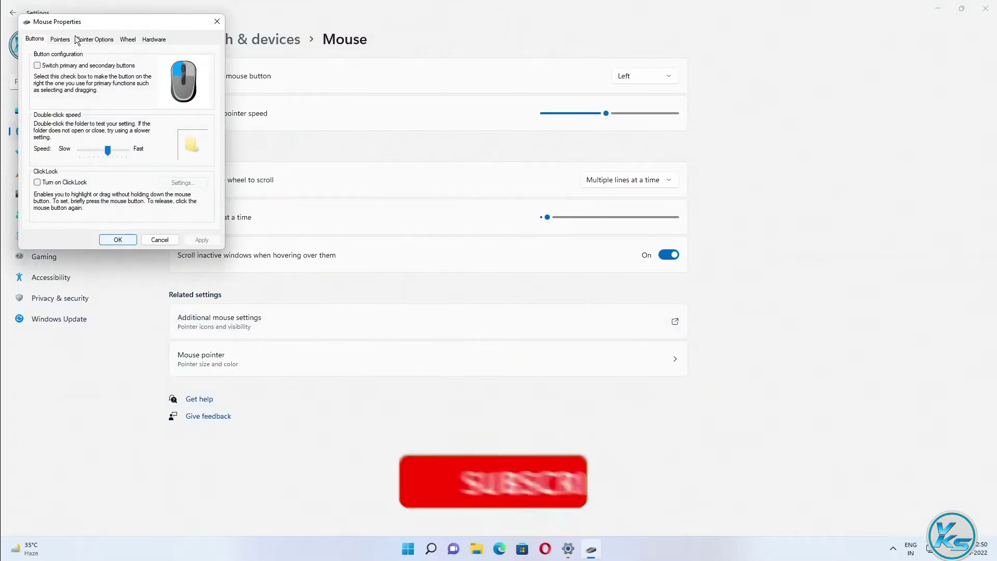
{"action": "left_click_drag", "start_coordinate": [100, 21], "coordinate": [528, 64]}
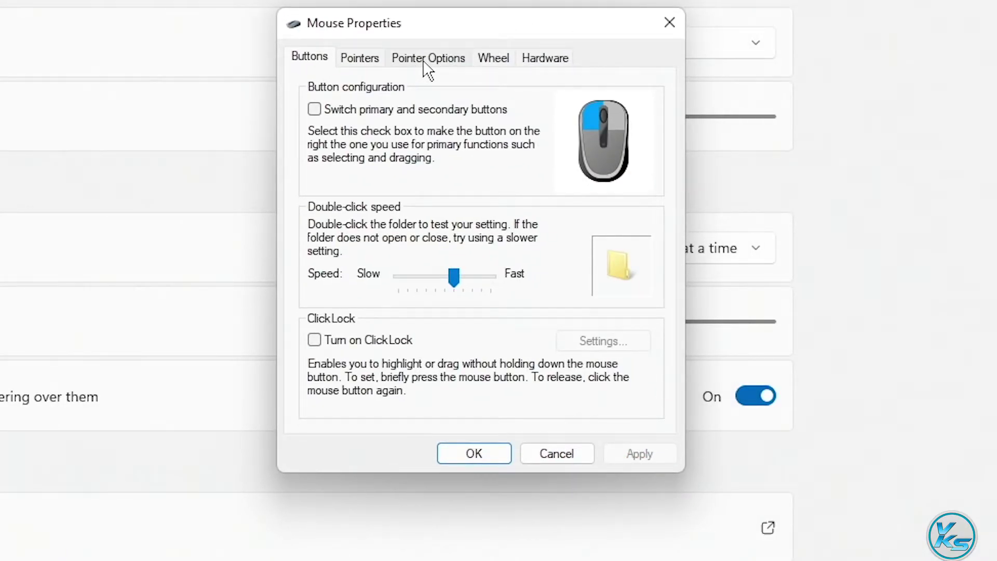
- In Pointer Options, set the pointer speed to the middle of its range and toggle Enhance pointer precision off and back on
{"action": "left_click", "coordinate": [427, 60]}
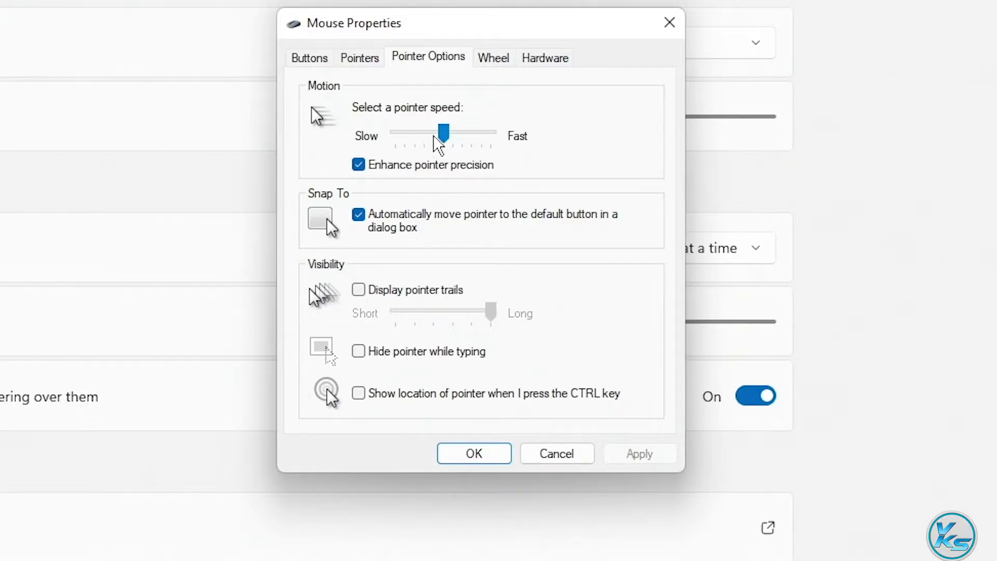
{"action": "mouse_move", "coordinate": [445, 133]}
{"action": "left_mouse_down"}
{"action": "mouse_move", "coordinate": [413, 133]}
{"action": "mouse_move", "coordinate": [478, 142]}
{"action": "mouse_move", "coordinate": [431, 138]}
{"action": "mouse_move", "coordinate": [444, 138]}
{"action": "left_mouse_up"}
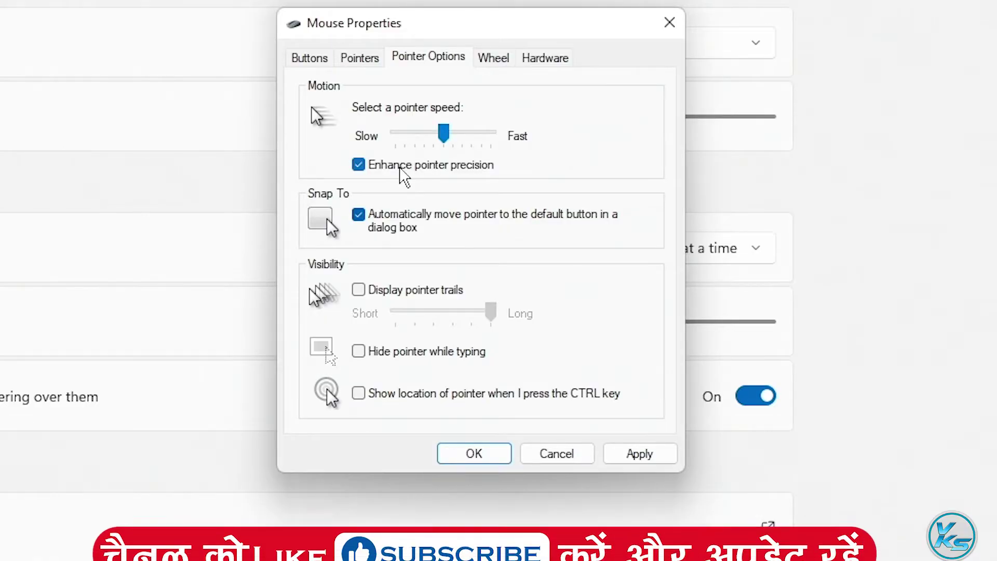
{"action": "left_click", "coordinate": [358, 165]}
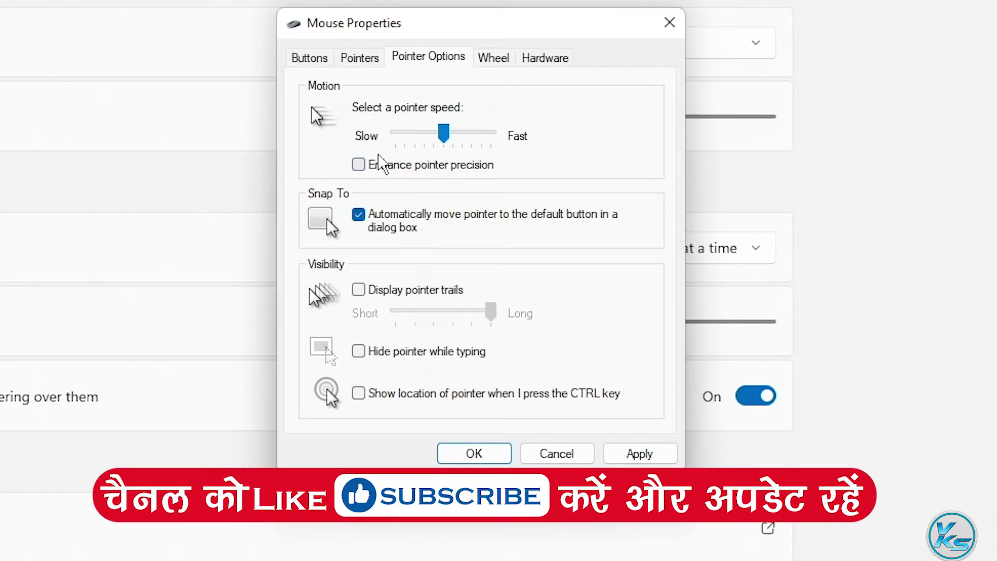
{"action": "left_click", "coordinate": [358, 165]}
- Turn off automatic pointer movement to the default button, enable Hide pointer while typing, and save the changes, closing Settings
{"action": "left_click", "coordinate": [360, 215]}
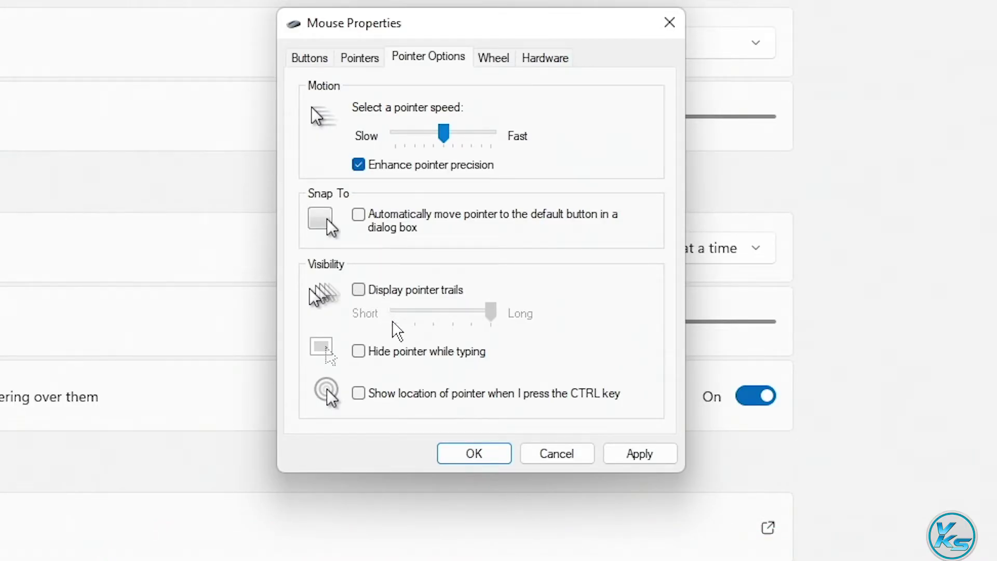
{"action": "left_click", "coordinate": [359, 352]}
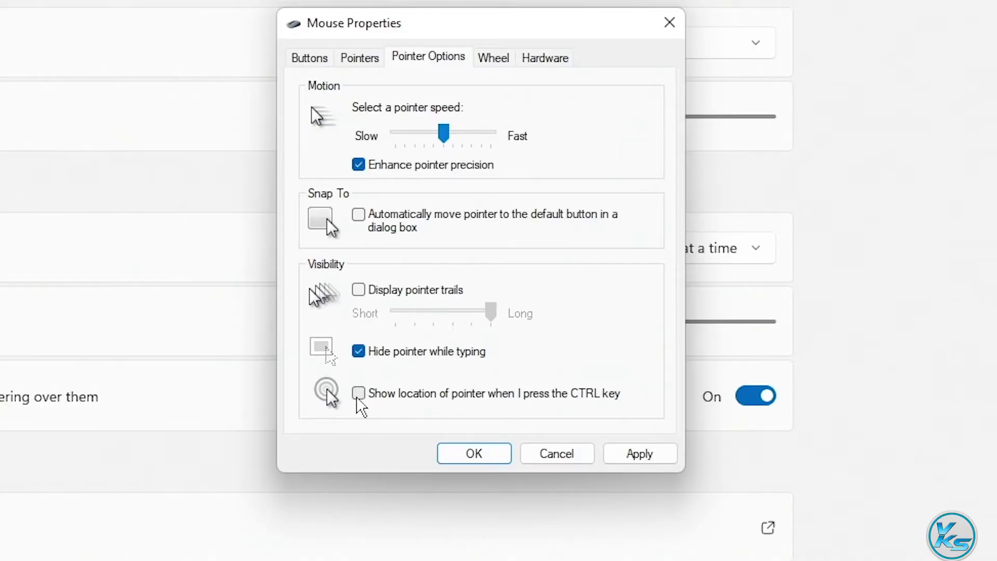
{"action": "left_click", "coordinate": [638, 453]}
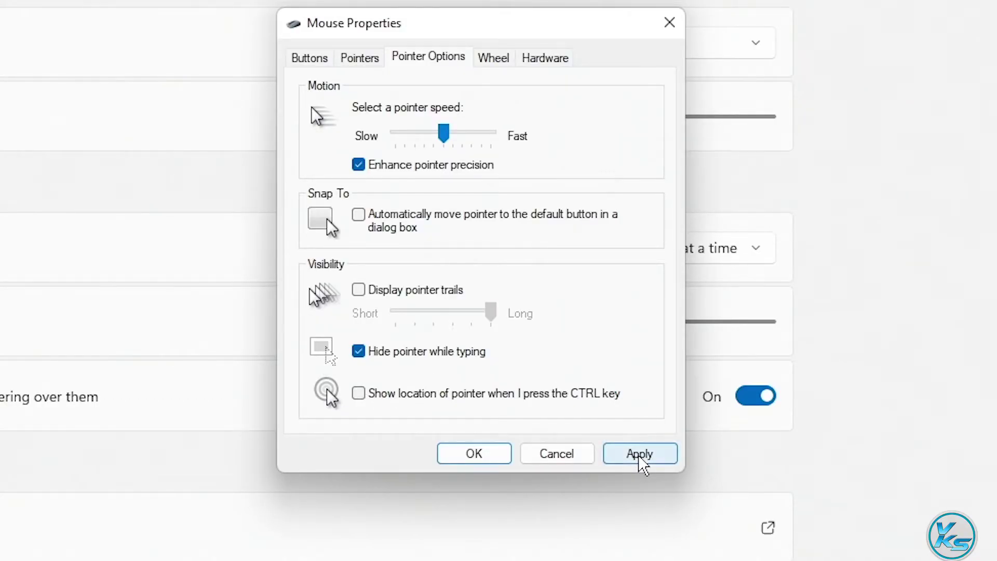
{"action": "left_click", "coordinate": [466, 459]}
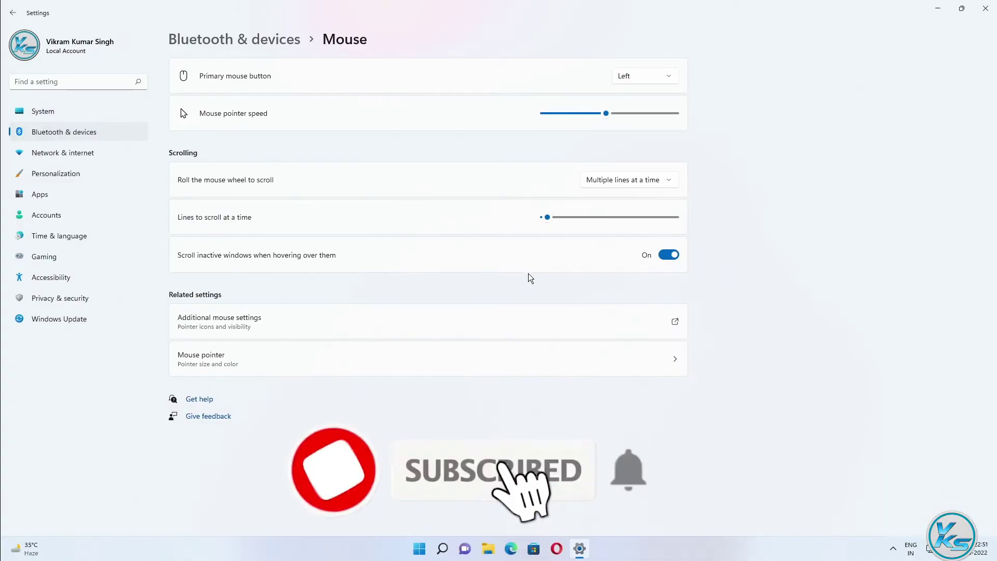
{"action": "left_click", "coordinate": [985, 8]}
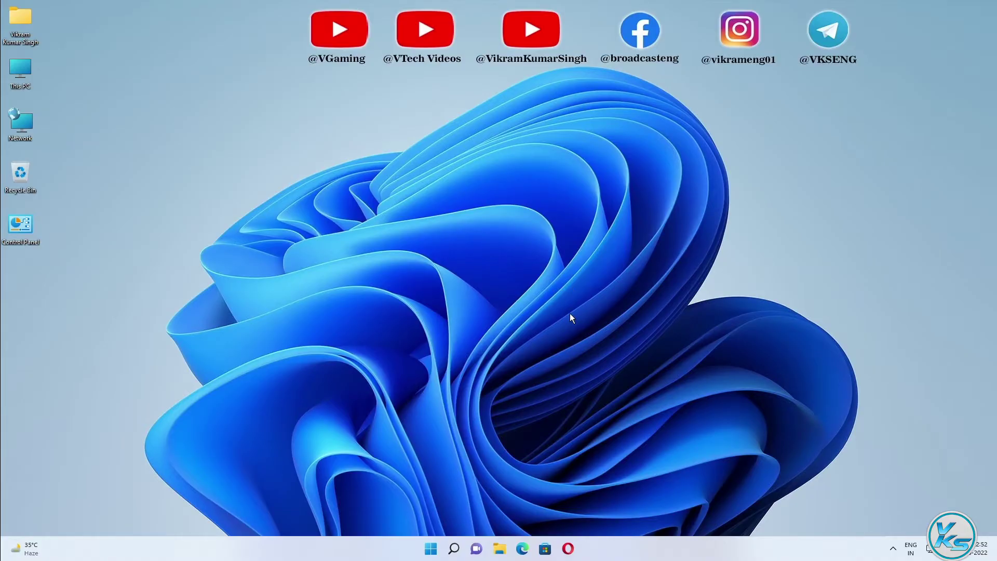
- Open Device Manager and expand the Mice and other pointing devices category
{"action": "right_click", "coordinate": [431, 549]}
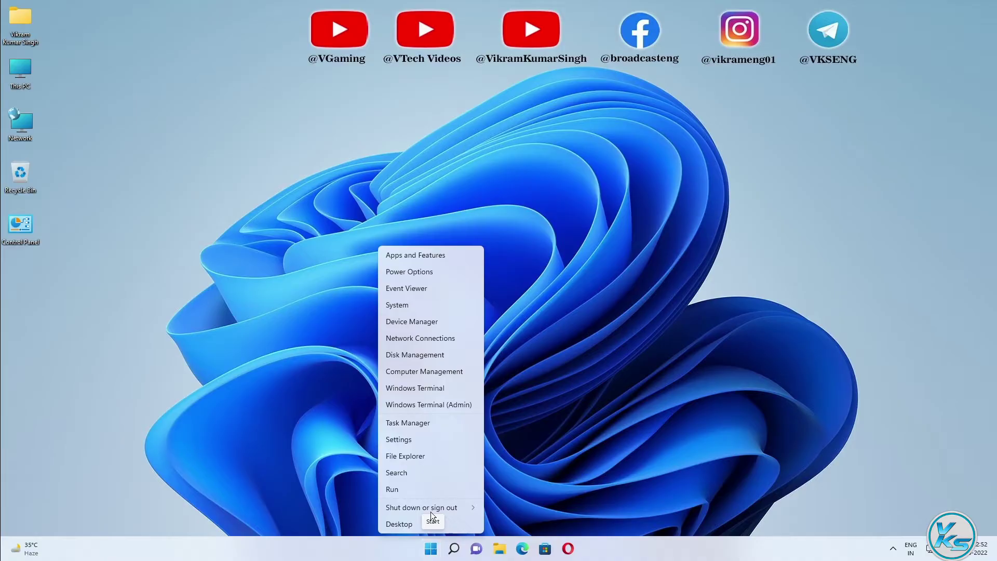
{"action": "left_click", "coordinate": [423, 323]}
{"action": "left_click_drag", "start_coordinate": [269, 31], "coordinate": [546, 74]}
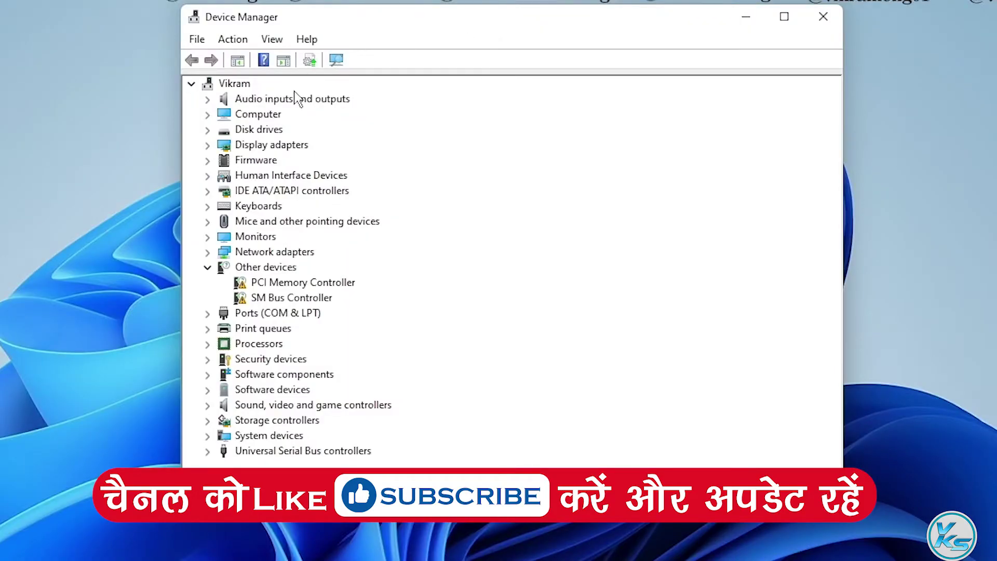
{"action": "double_click", "coordinate": [244, 223]}
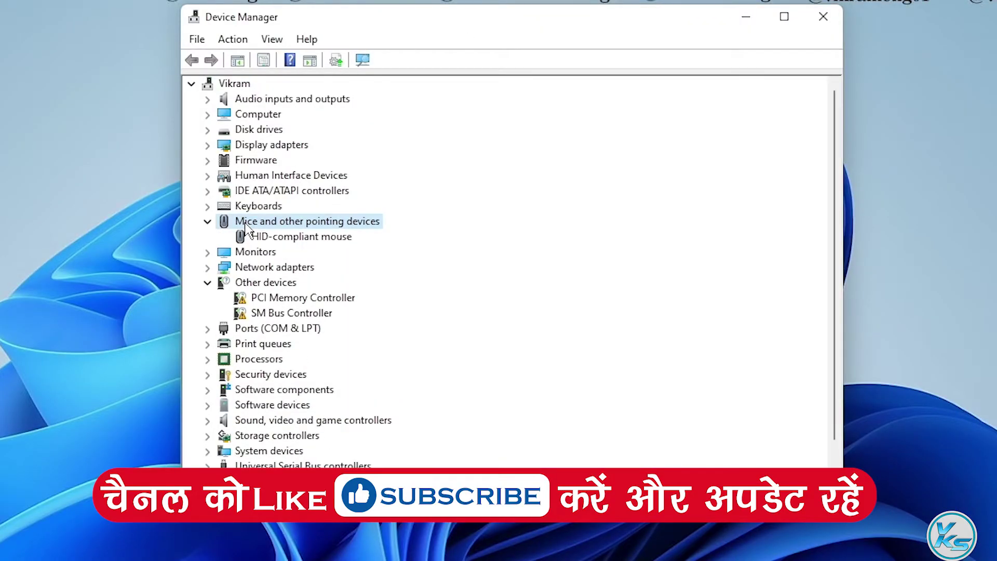
- Uninstall the HID-compliant mouse device from the system
{"action": "left_click", "coordinate": [298, 240]}
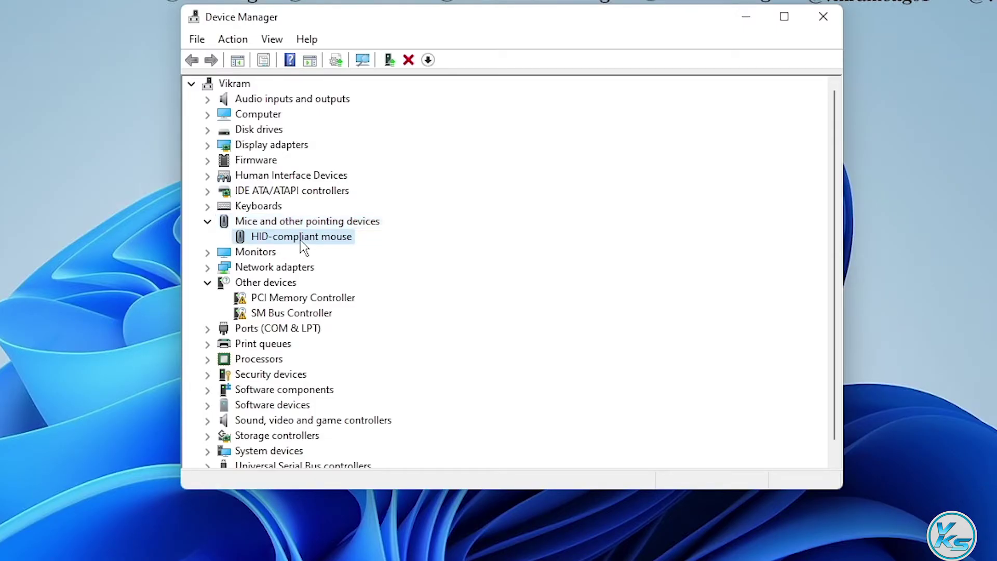
{"action": "right_click", "coordinate": [299, 244]}
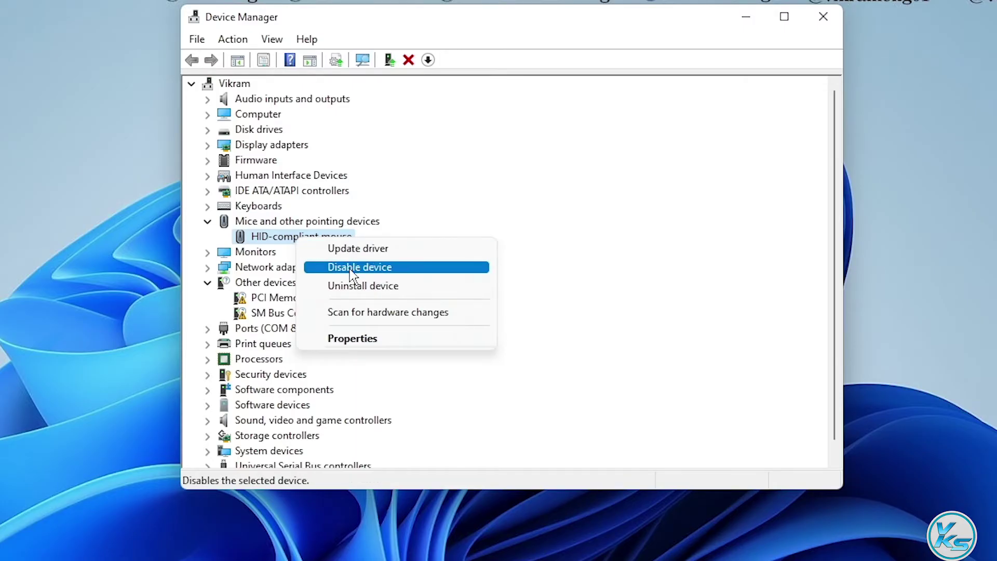
{"action": "left_click", "coordinate": [356, 289]}
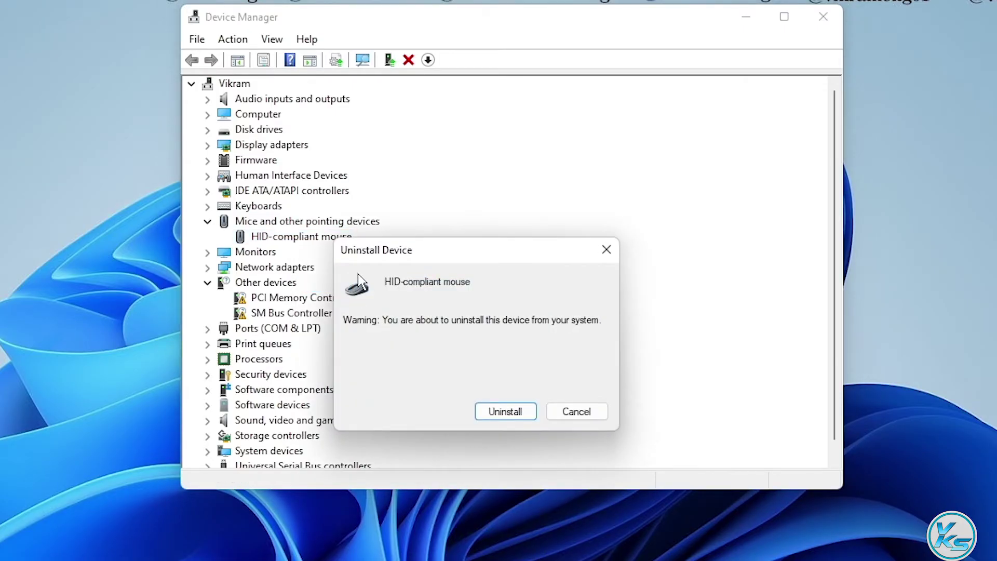
{"action": "left_click", "coordinate": [503, 412]}
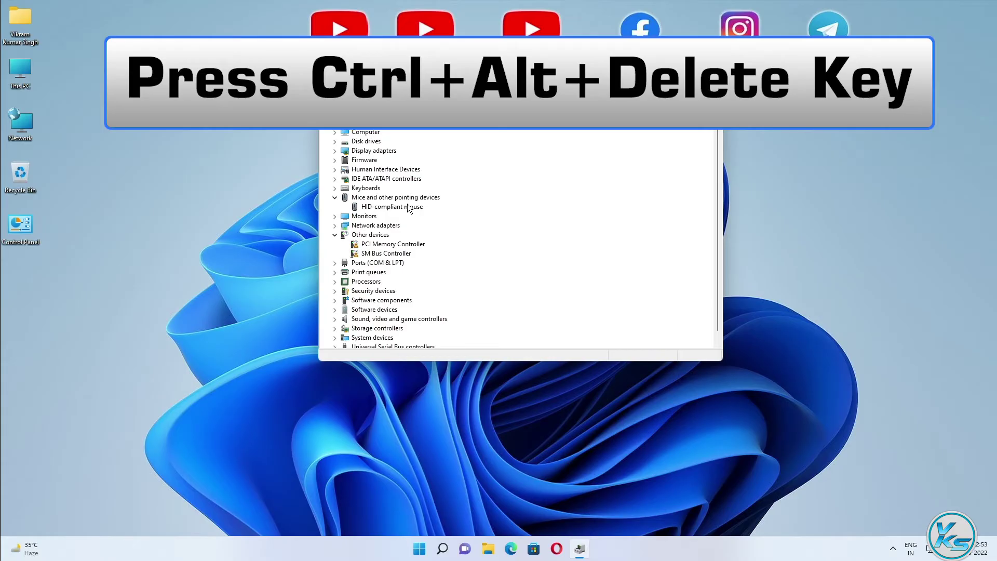
- Open the Windows security options screen with the keyboard and select Restart from its power options
{"action": "key", "text": "ctrl+alt+Delete"}
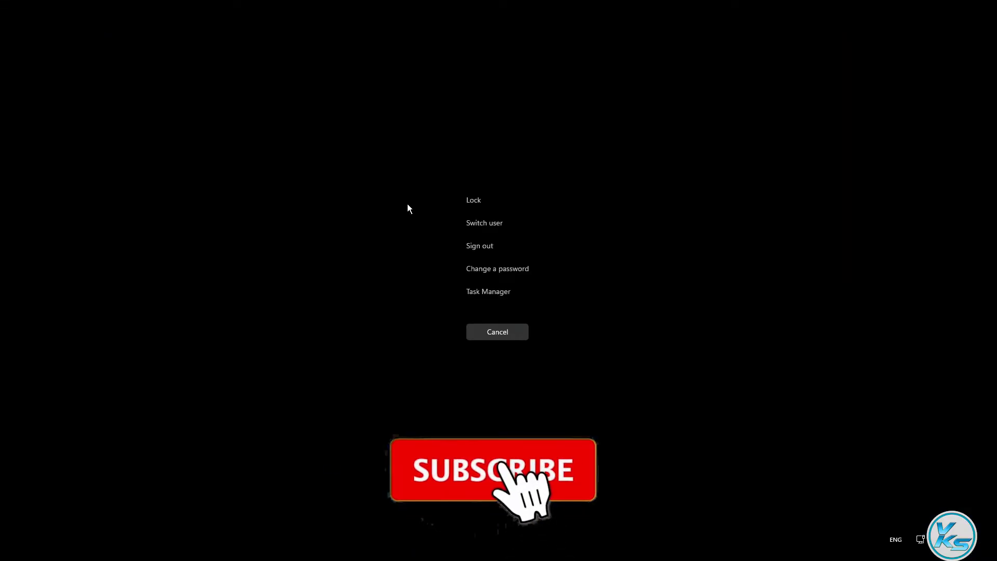
{"action": "key", "text": "Down"}
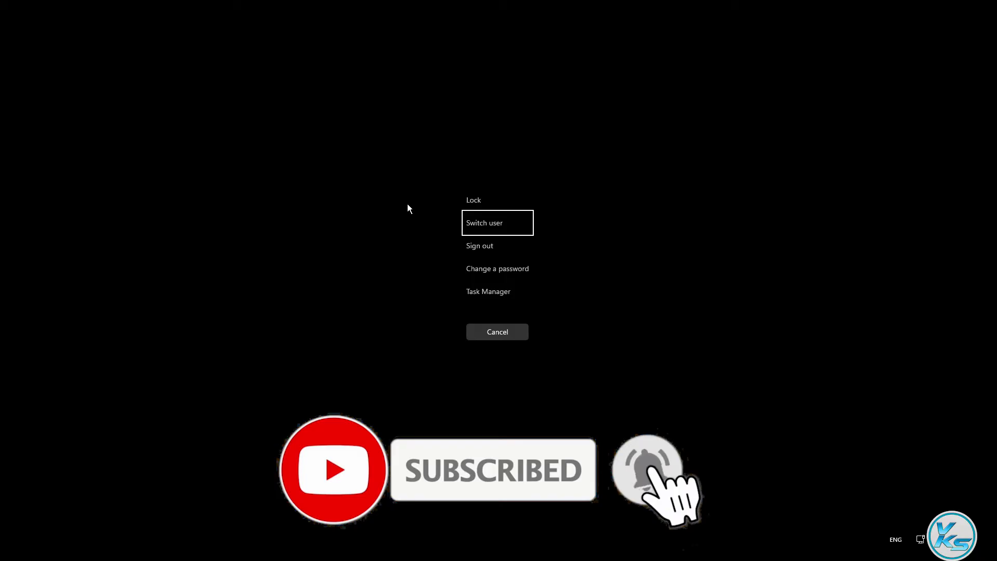
{"action": "key", "text": "Down"}
{"action": "key", "text": "Down"}
{"action": "key", "text": "Down"}
{"action": "key", "text": "Down"}
{"action": "key", "text": "Tab"}
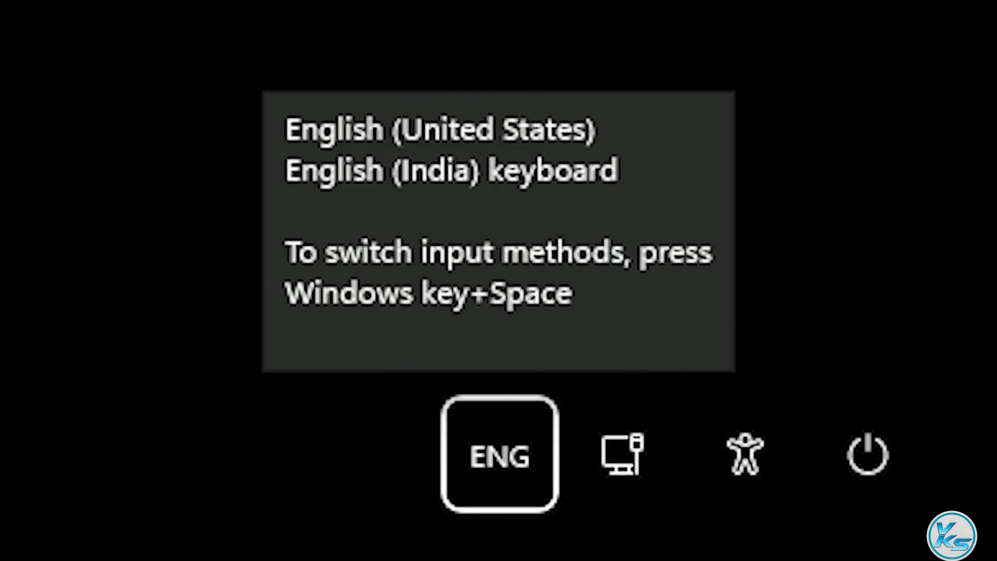
{"action": "key", "text": "Right"}
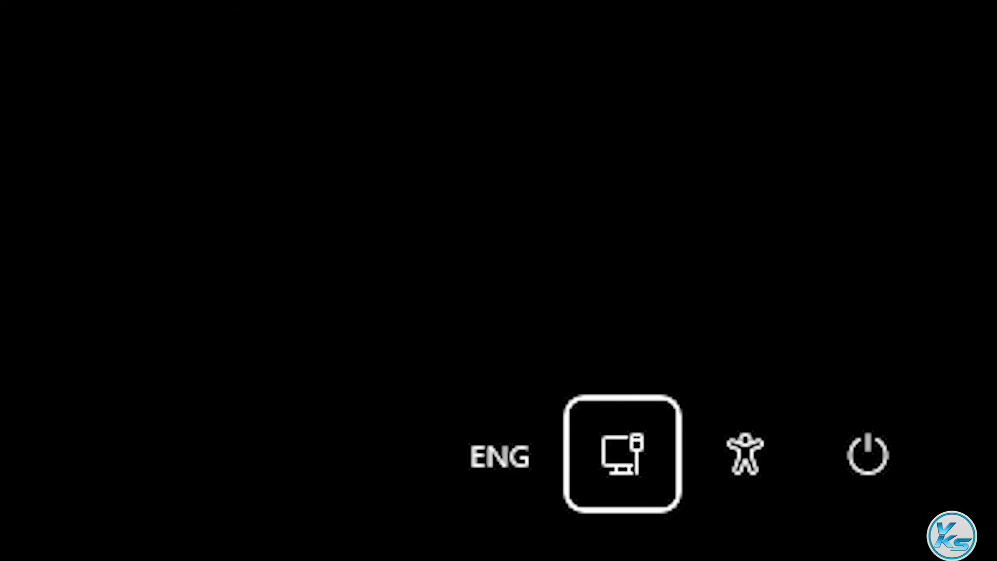
{"action": "key", "text": "Right"}
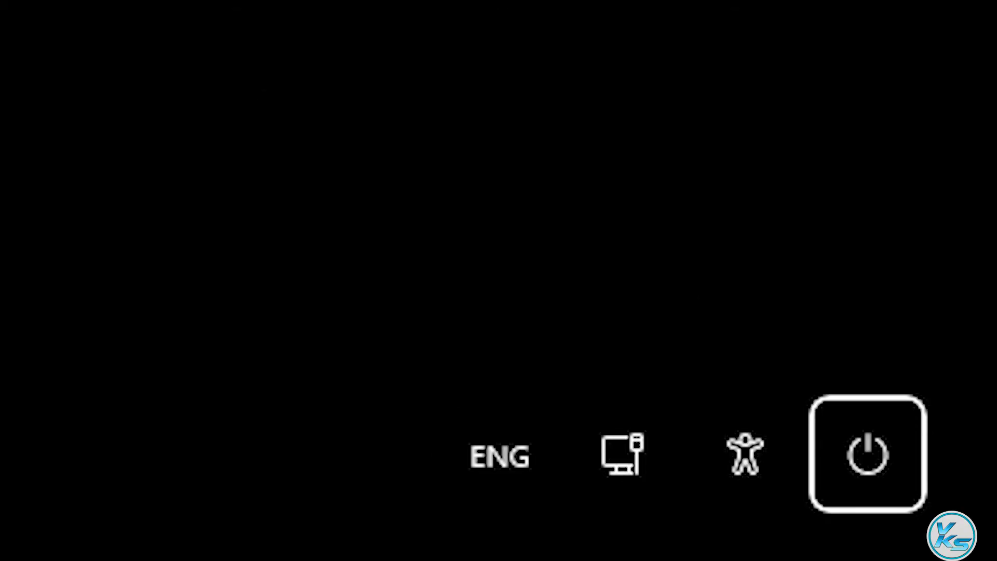
{"action": "key", "text": "Return"}
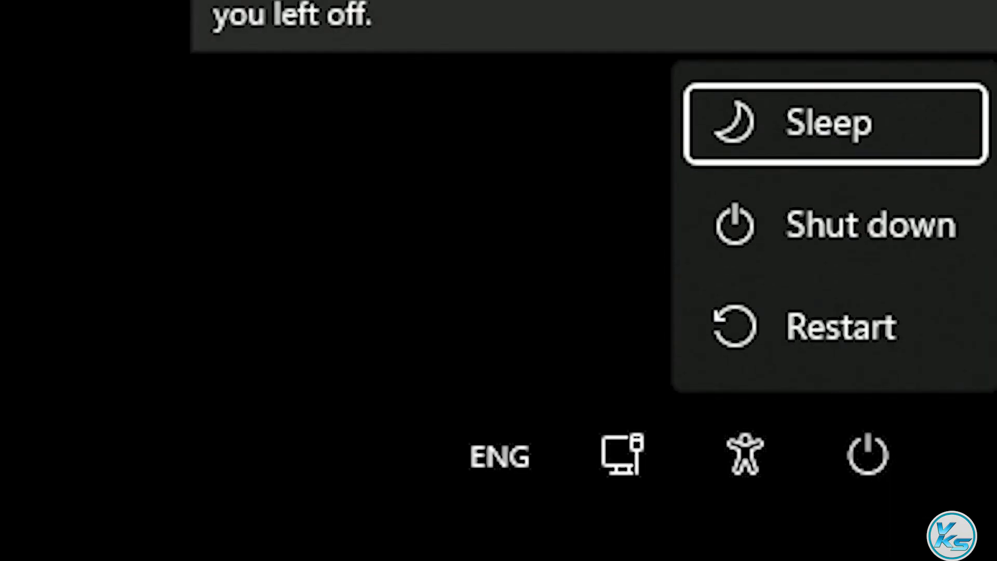
{"action": "key", "text": "Down"}
{"action": "key", "text": "Down"}
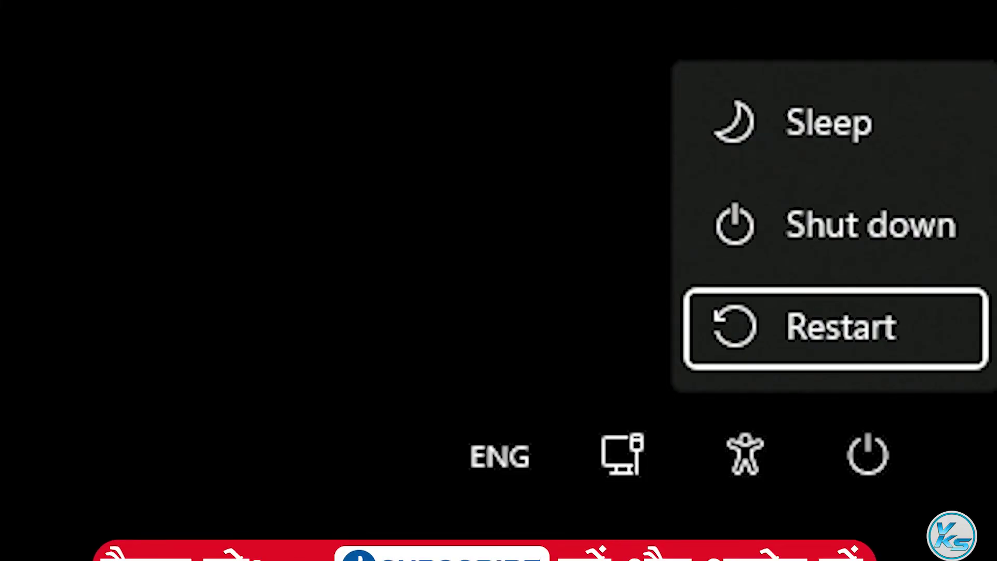